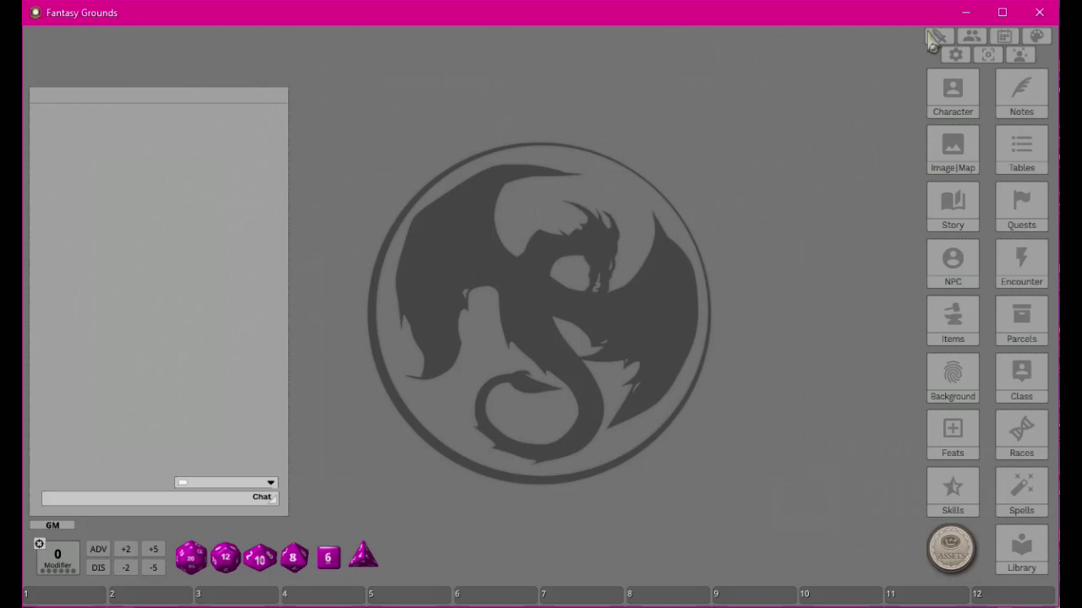
Post a prompt marker and a halt marker in the chat, then clear them
right_click(153, 163)
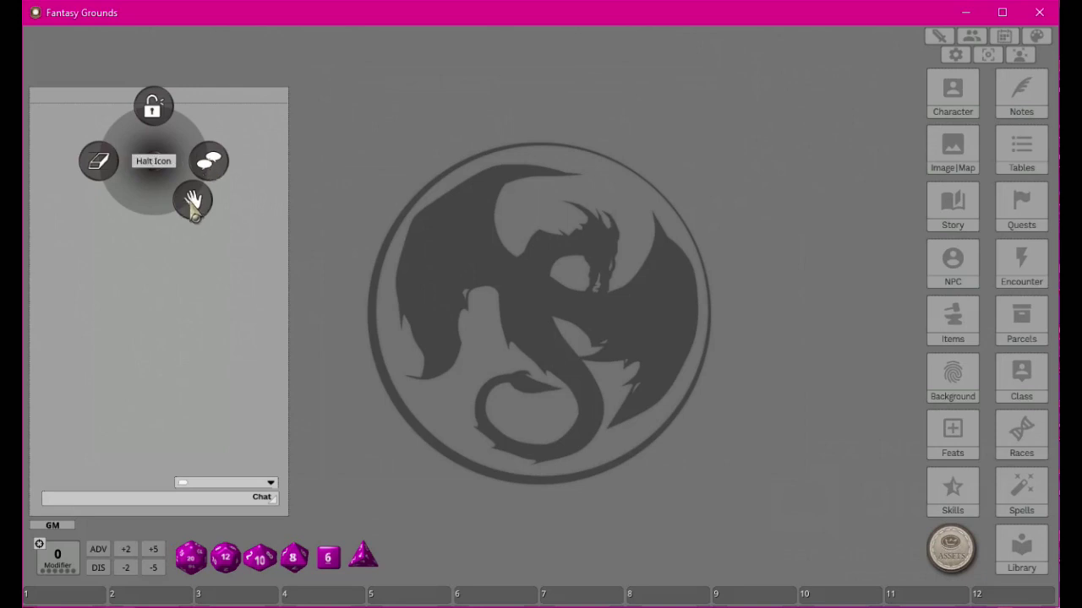
click(211, 163)
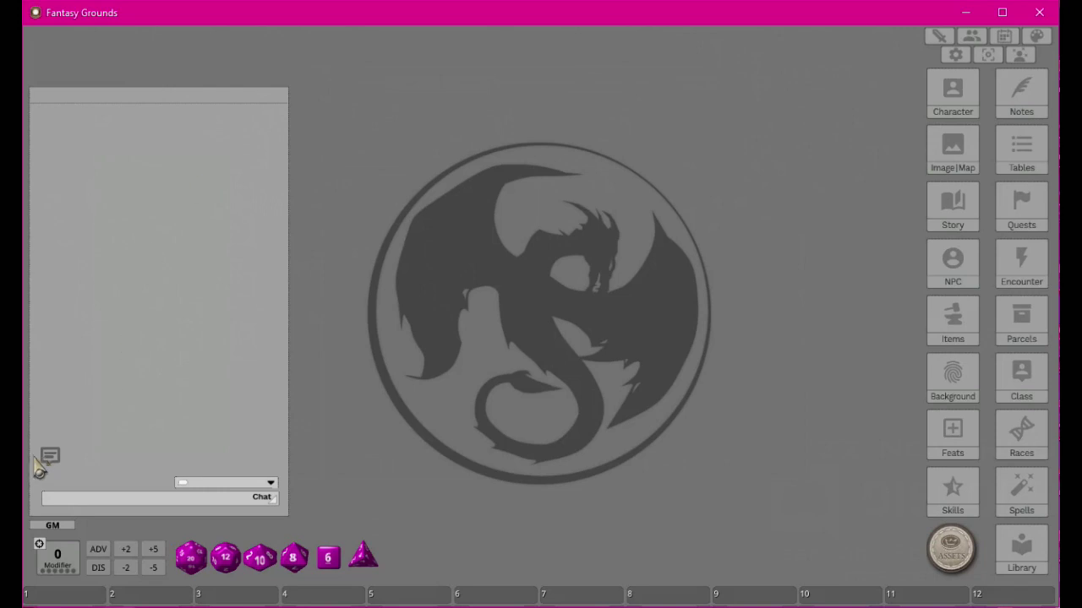
right_click(169, 262)
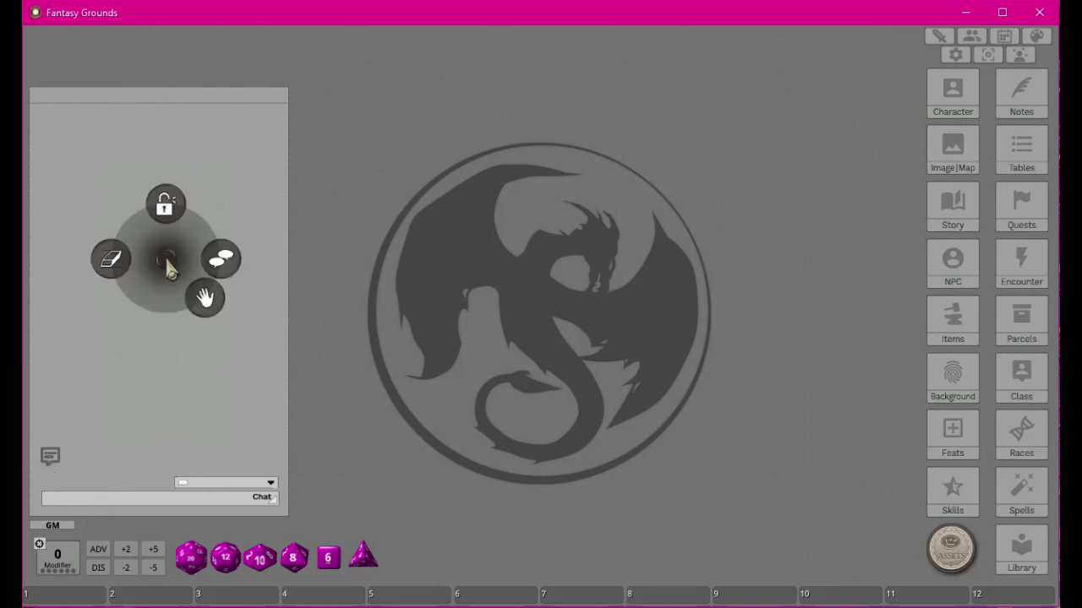
click(205, 301)
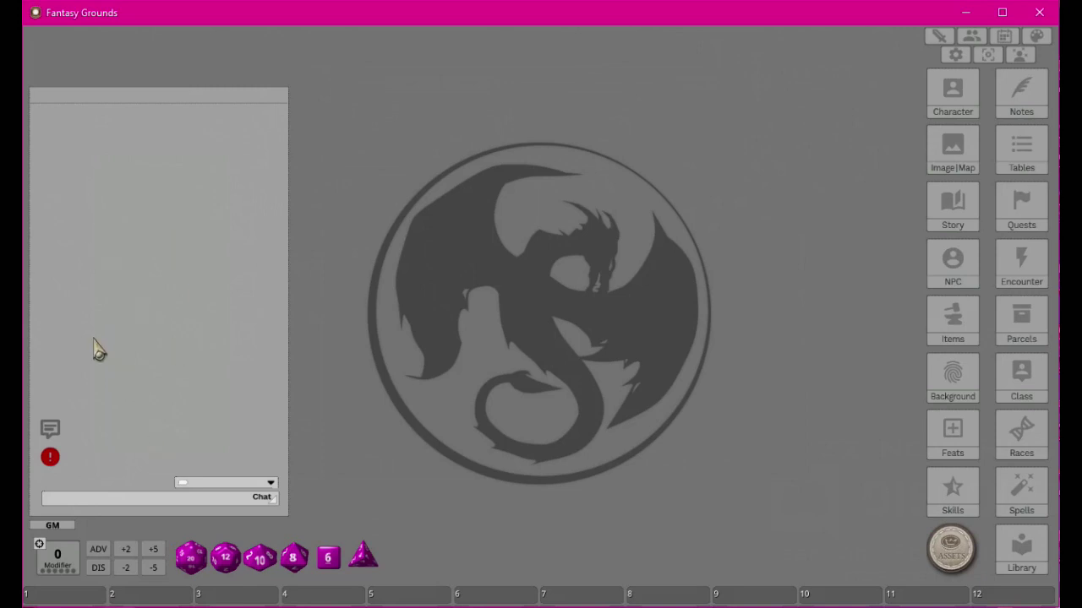
right_click(152, 300)
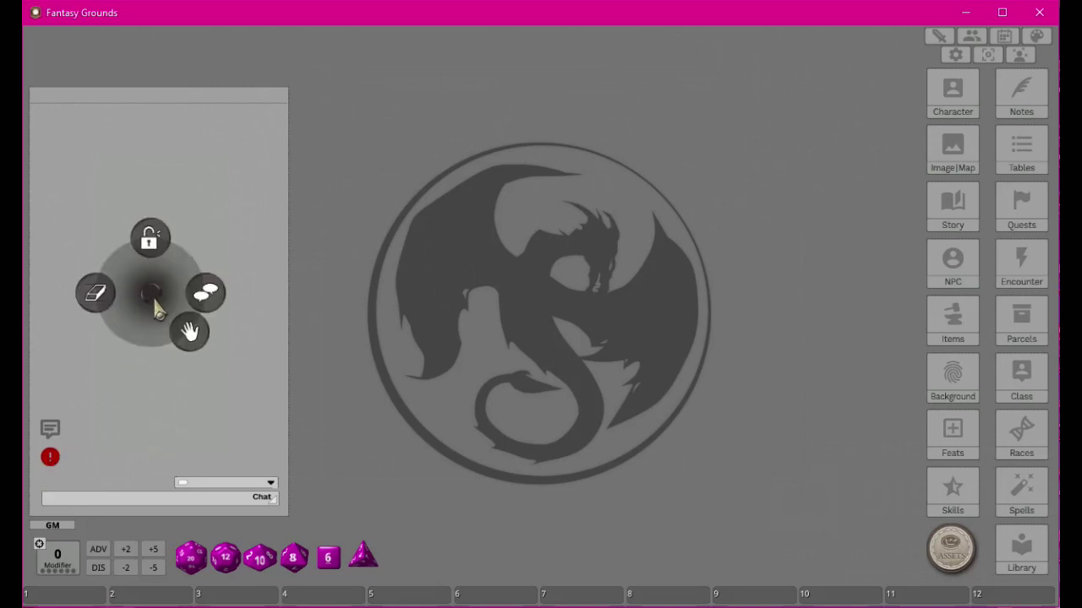
click(96, 295)
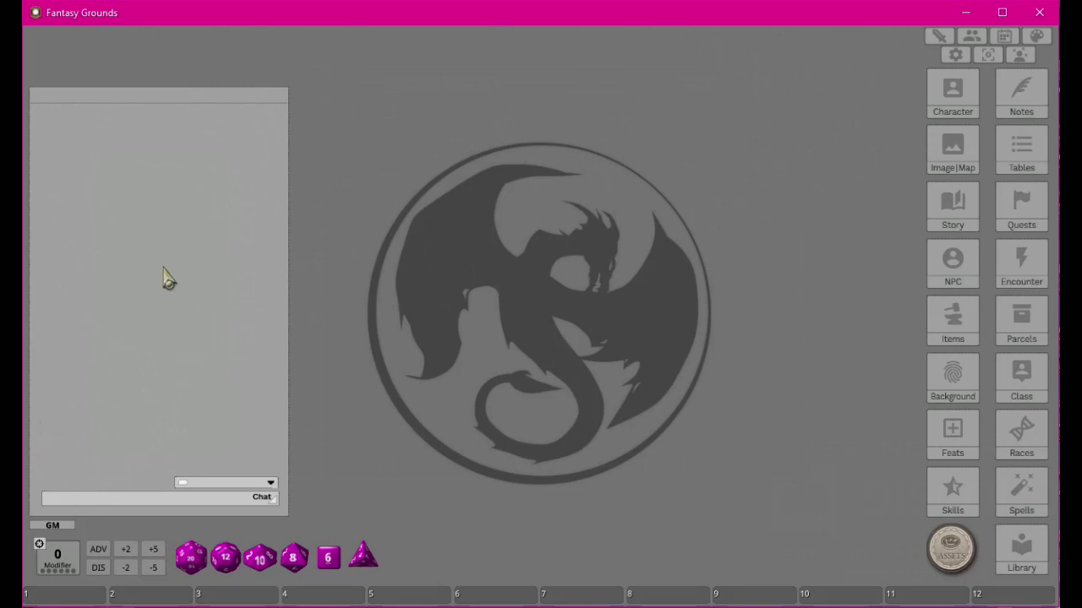
Unlock the chat window's position and drag it slightly to the right
right_click(163, 268)
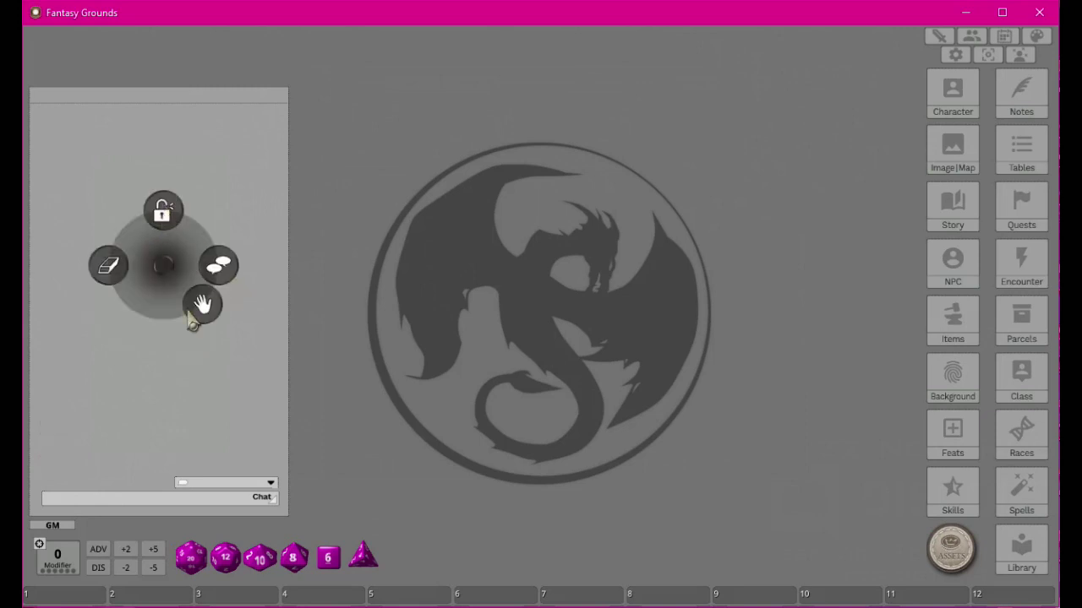
click(165, 411)
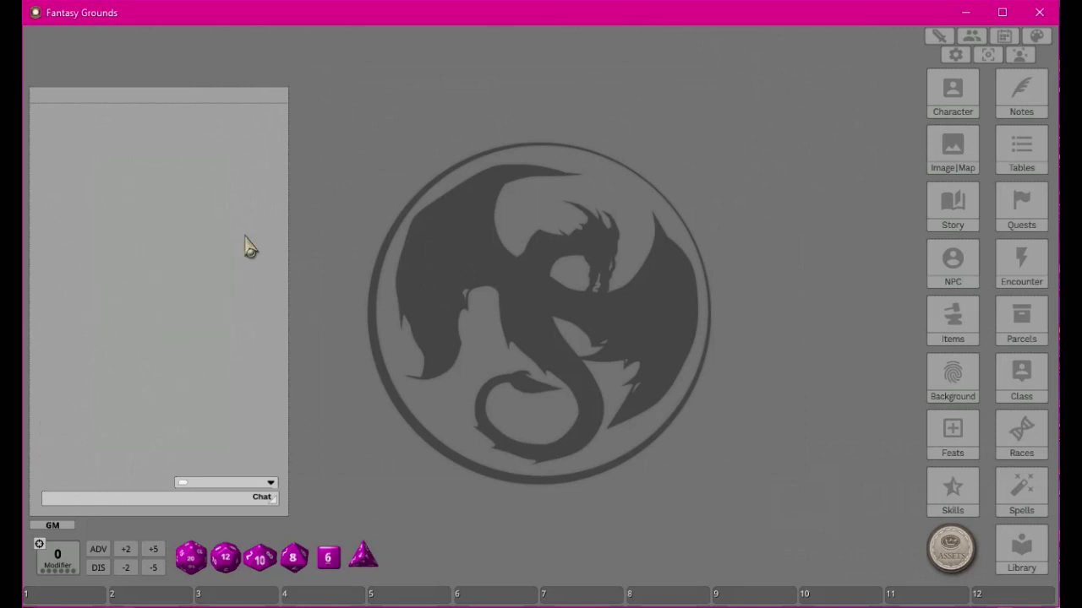
right_click(148, 271)
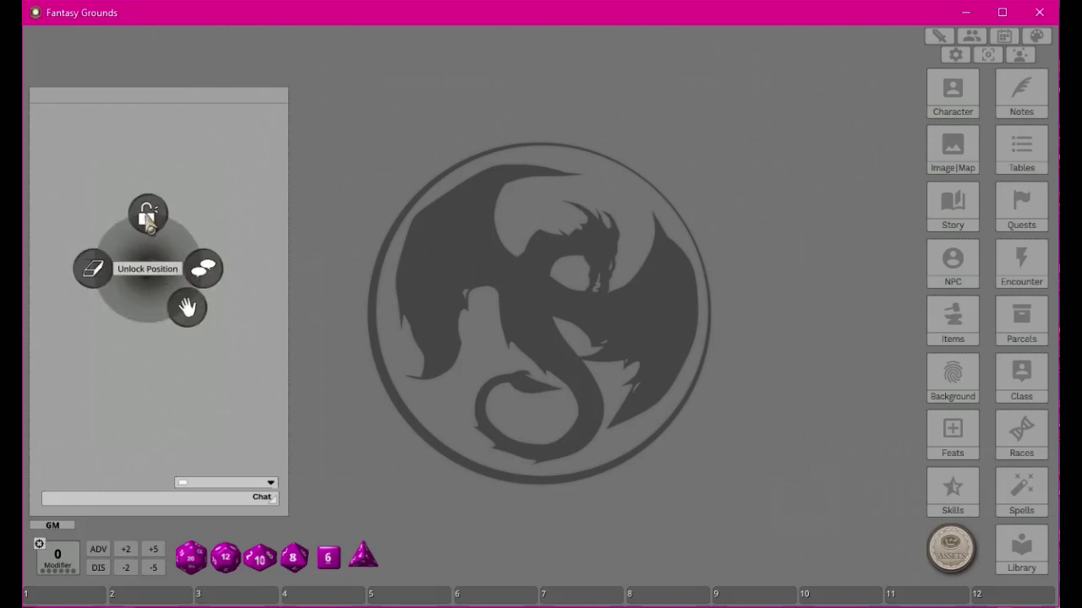
click(148, 215)
drag(133, 297, 371, 394)
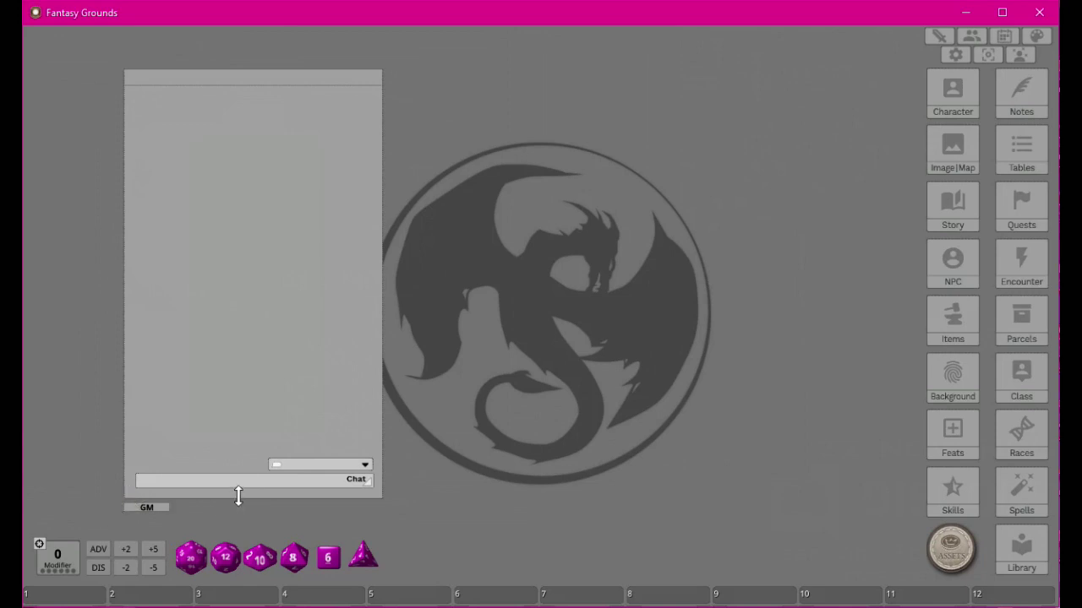
Shorten and narrow the chat window, move it down against the left edge, then restore its height
drag(243, 500, 252, 260)
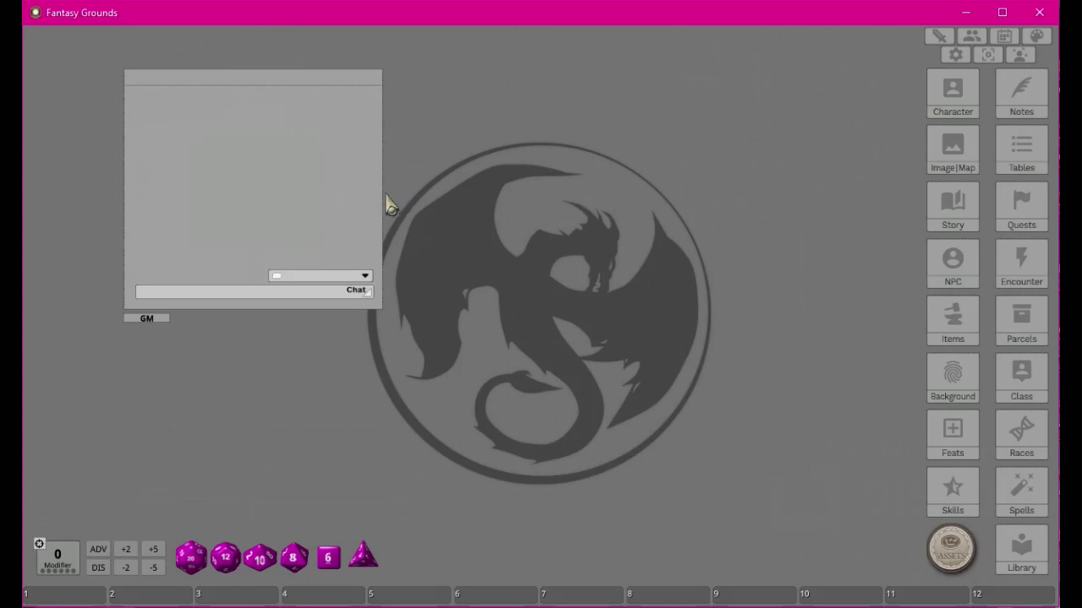
drag(382, 195, 355, 195)
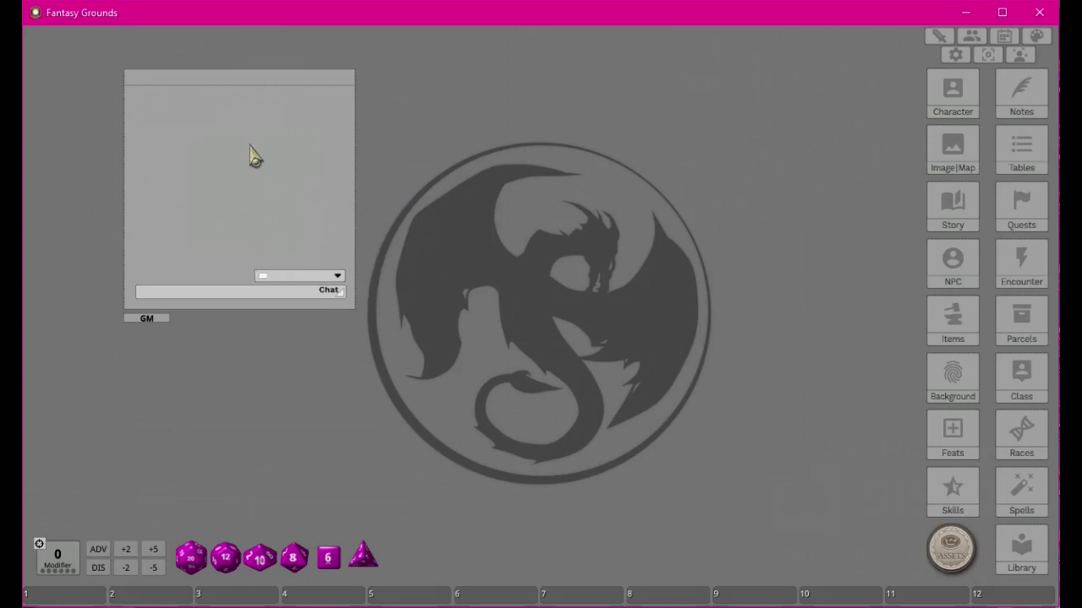
drag(260, 147, 184, 276)
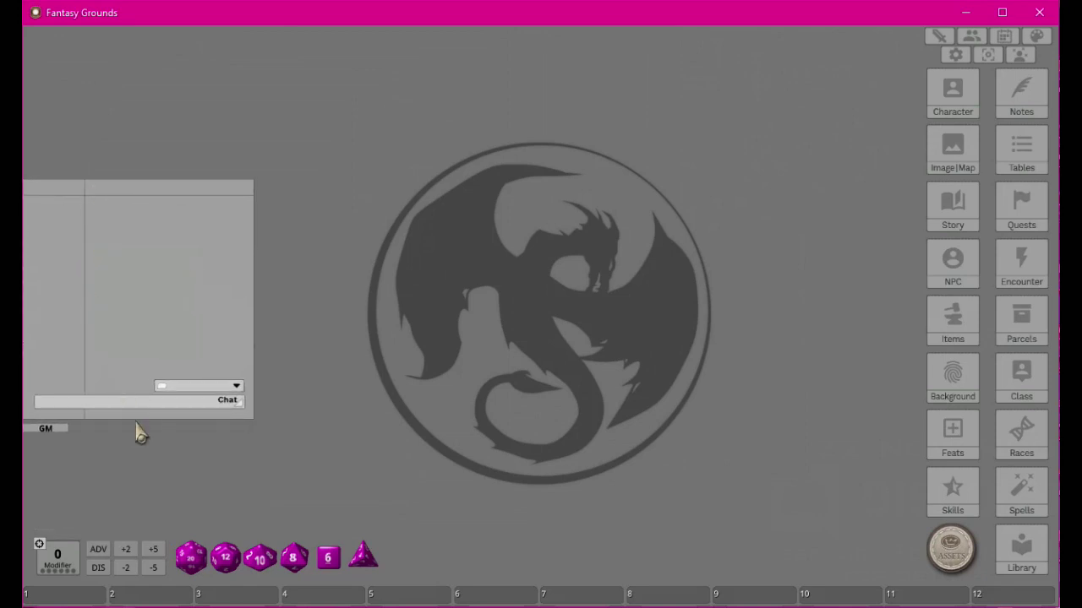
drag(140, 418, 154, 511)
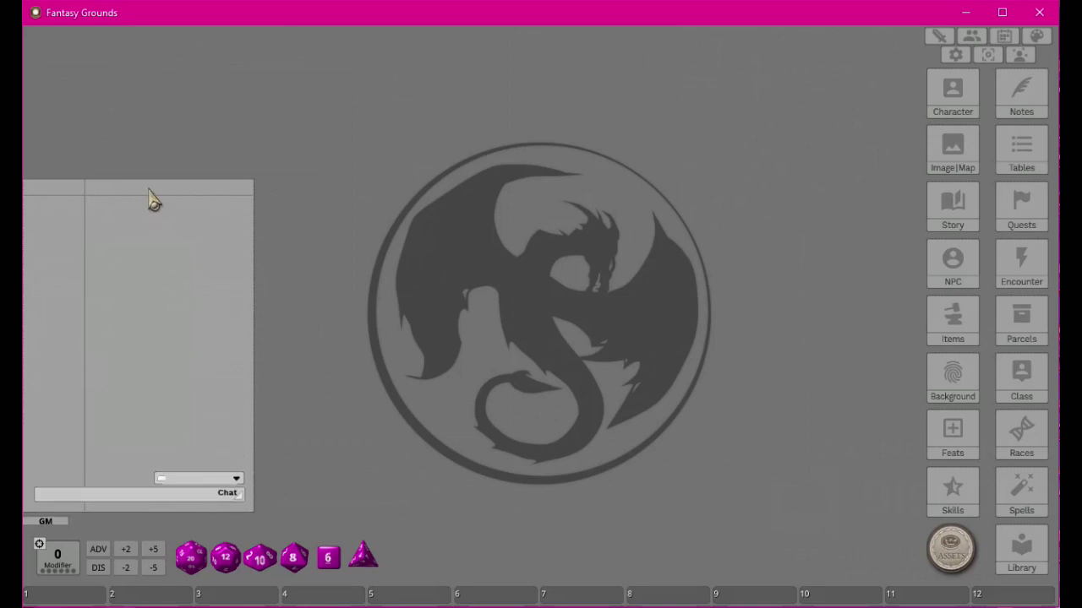
drag(155, 189, 157, 191)
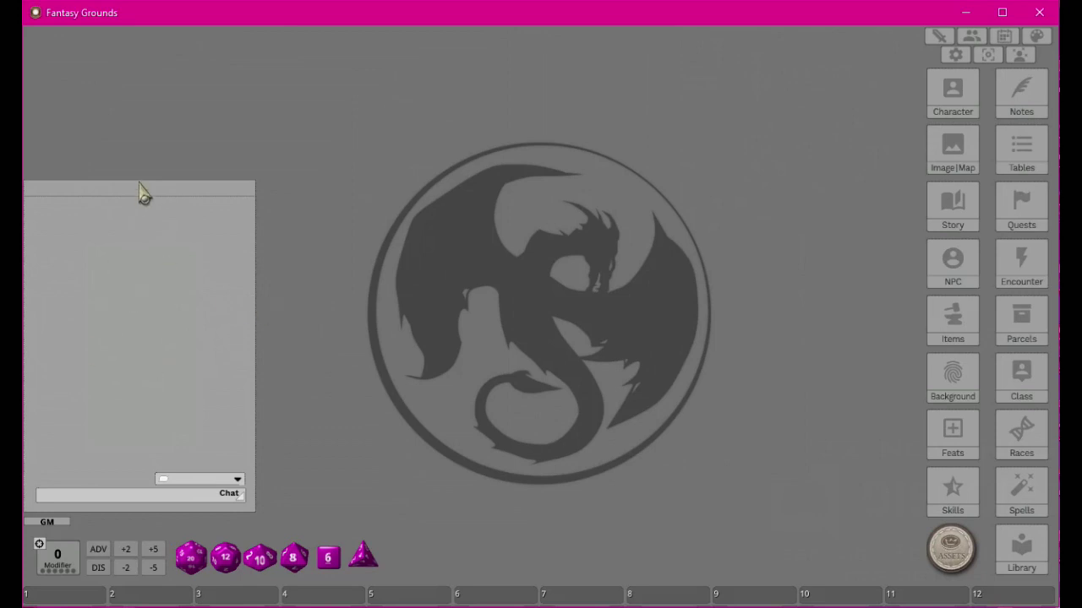
Browse the chat language list without changing it, then lock the chat window's position
click(238, 480)
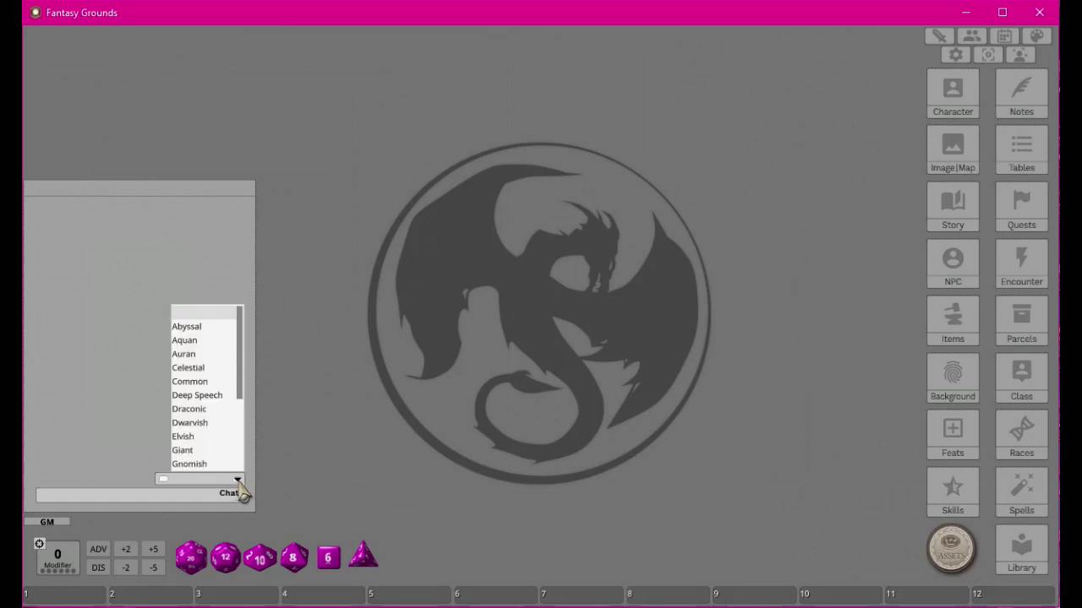
scroll(207, 388, down, 3)
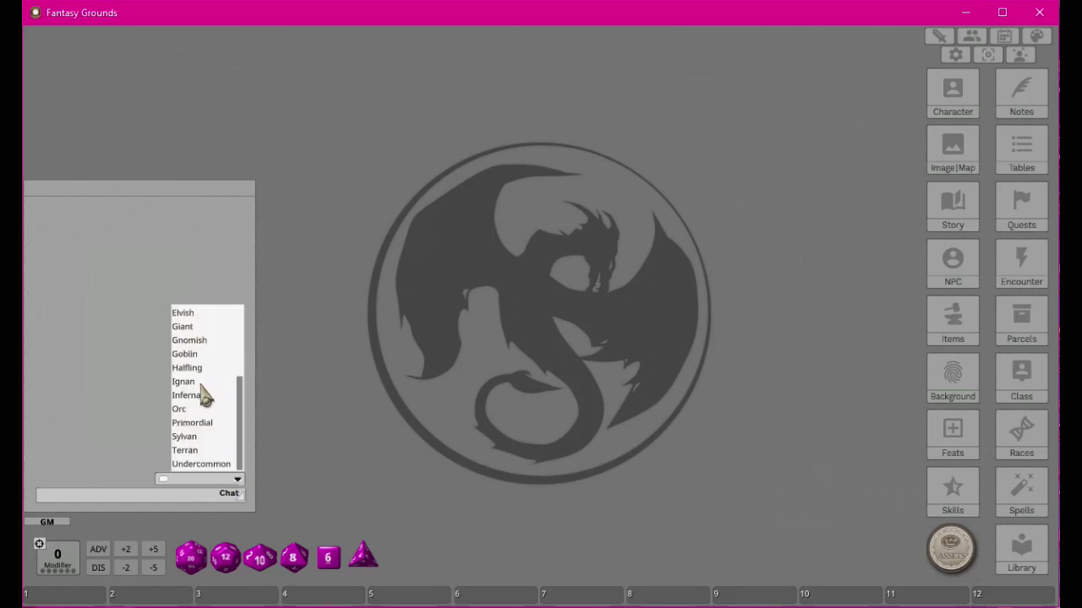
scroll(207, 397, up, 3)
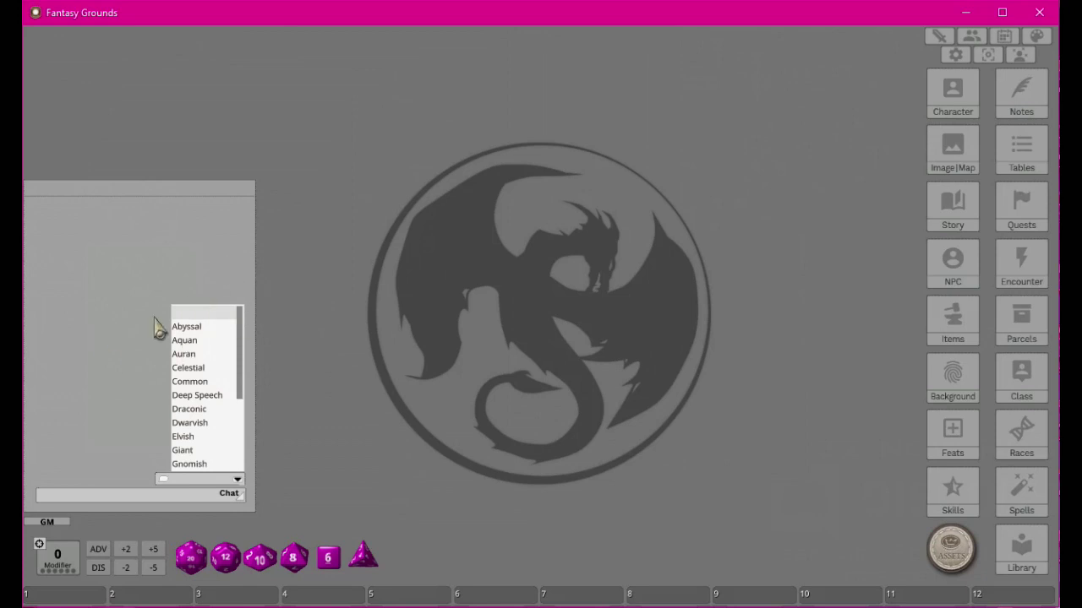
click(237, 480)
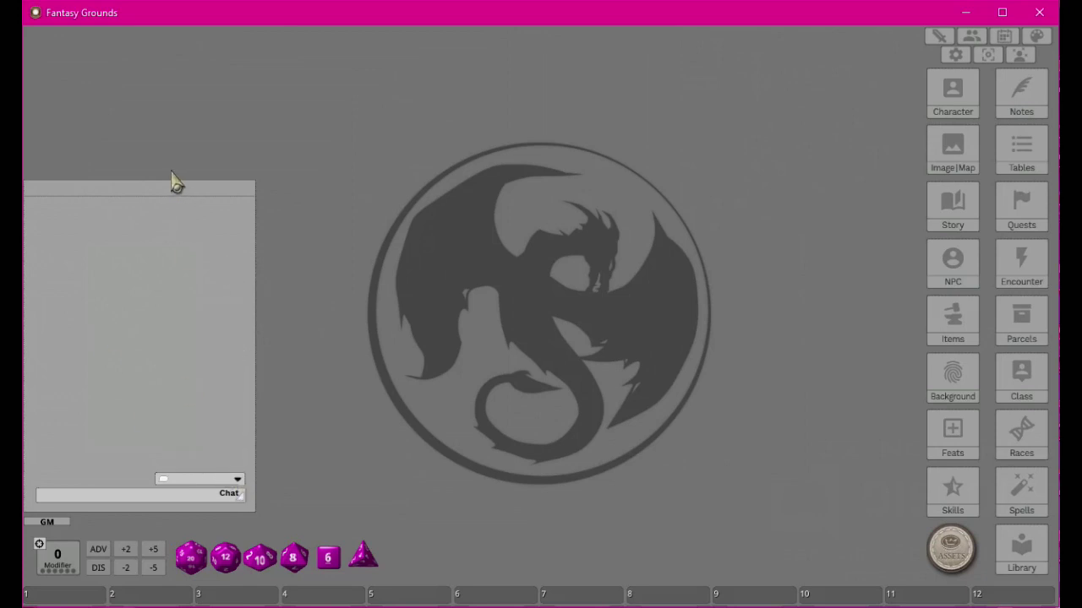
right_click(120, 230)
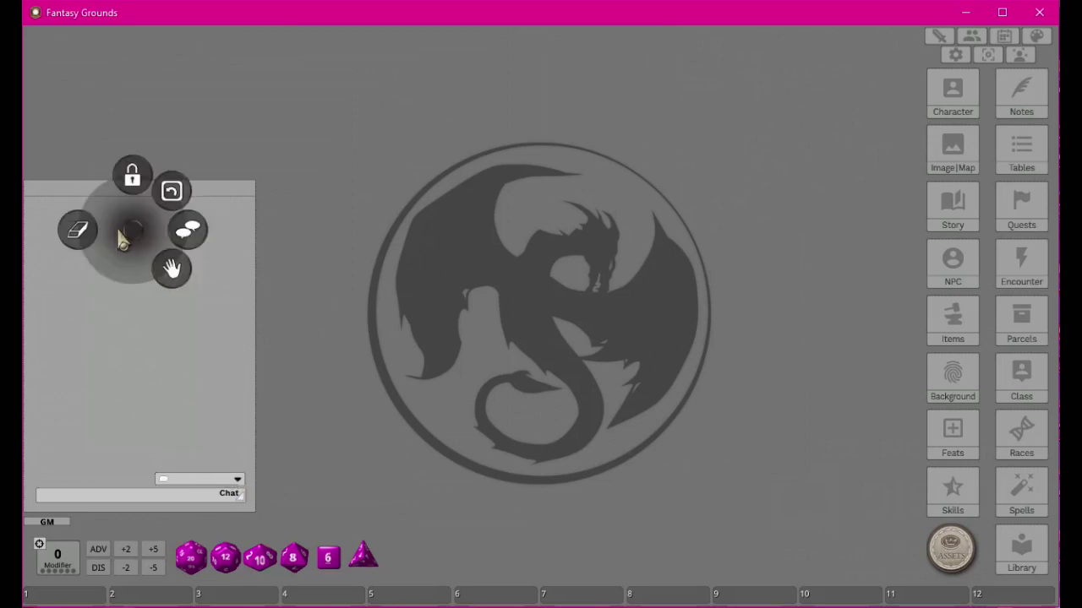
click(132, 176)
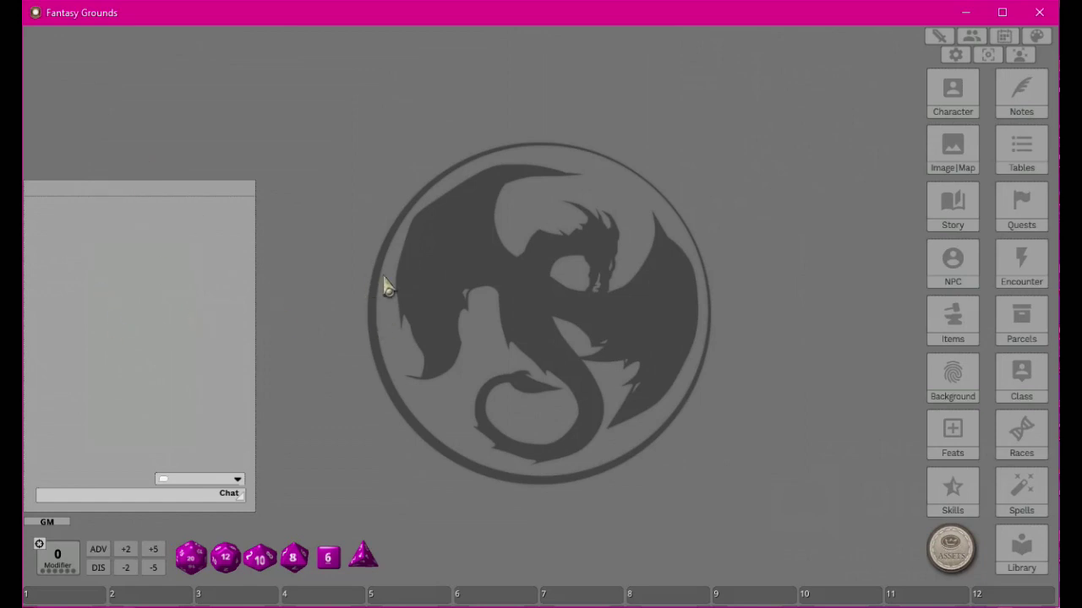
Send 'hello' to the chat as the GM
click(74, 496)
text(hello)
key(Return)
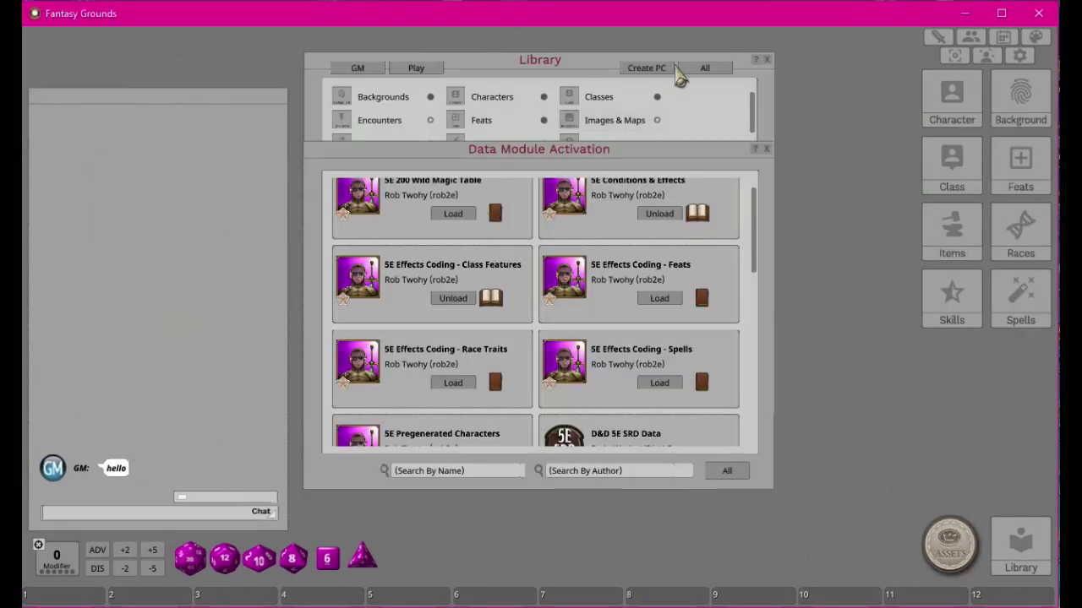
Close the Data Module Activation and Library windows, reply 'Hi there' as the player, then return to GM
click(767, 149)
click(767, 60)
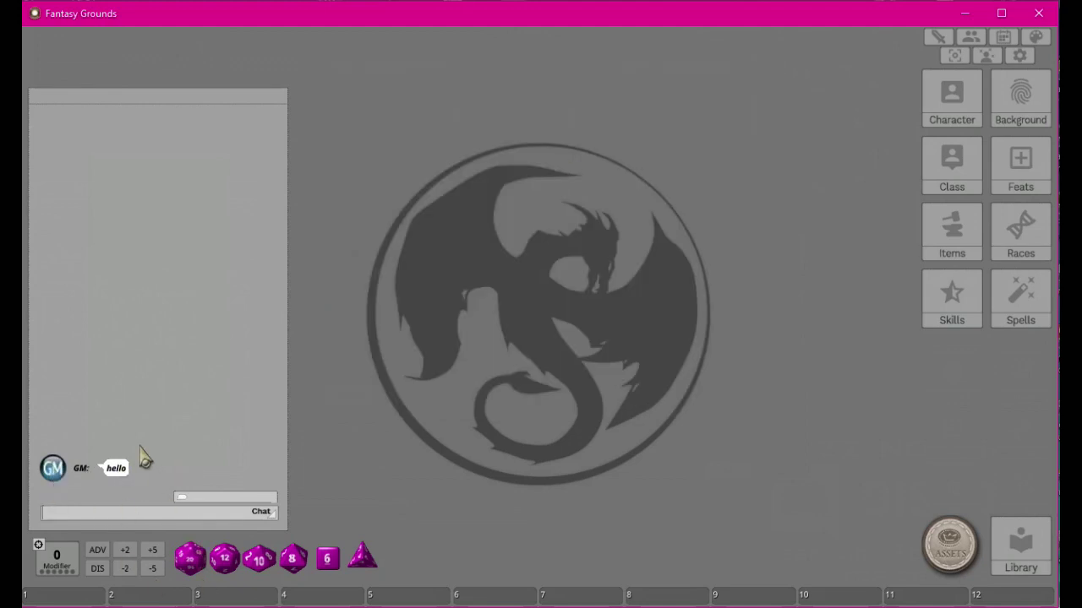
click(72, 517)
text(Hi there)
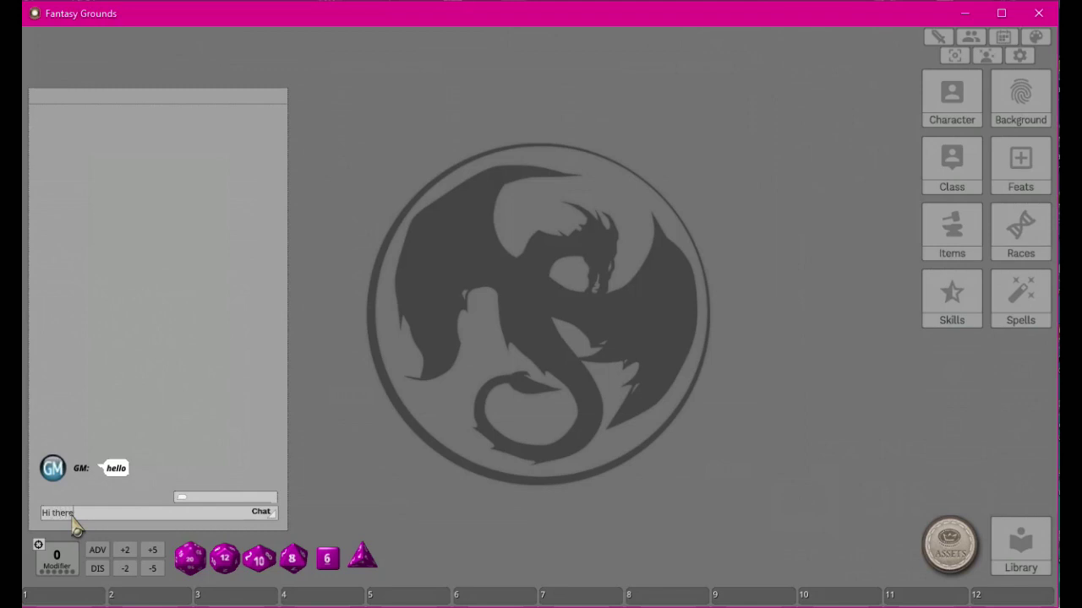
key(Return)
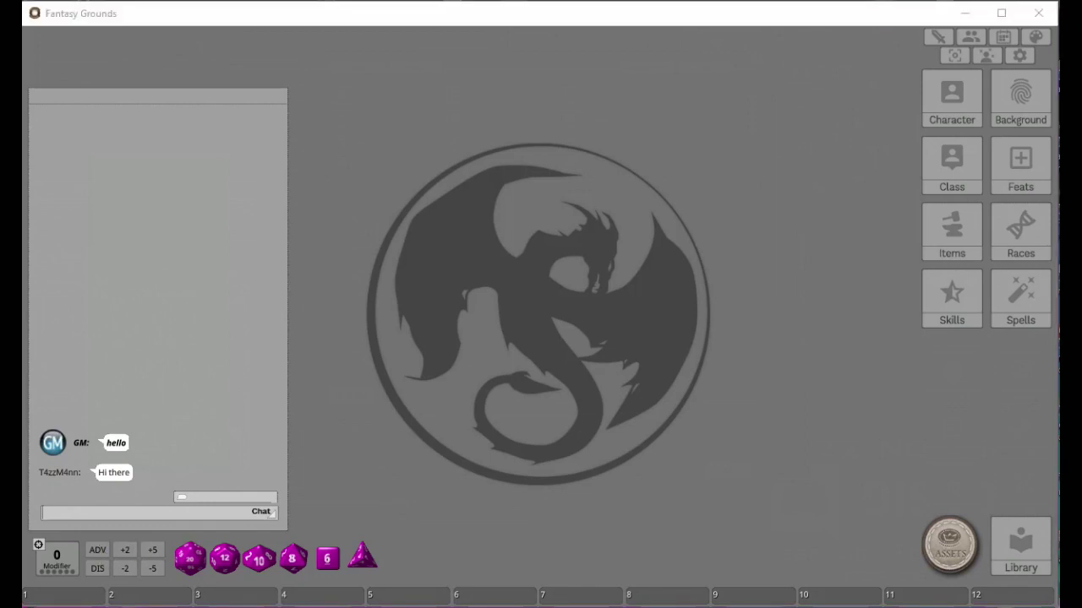
key(alt+Tab)
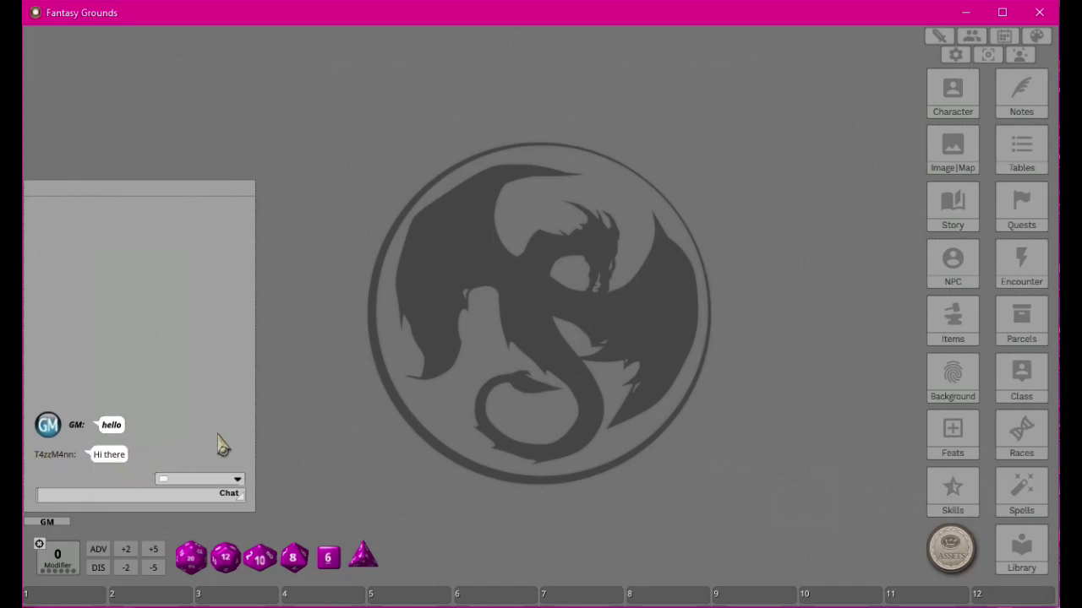
Roll a d4 into the chat for a result of 1, then unlock and nudge the chat window
double_click(363, 558)
drag(364, 561, 134, 354)
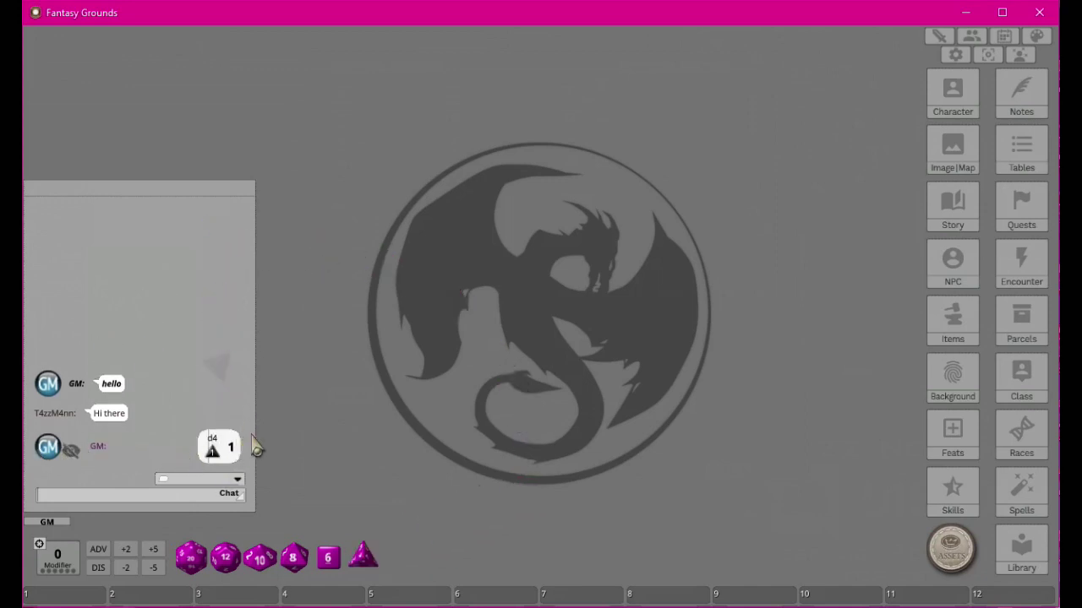
right_click(142, 263)
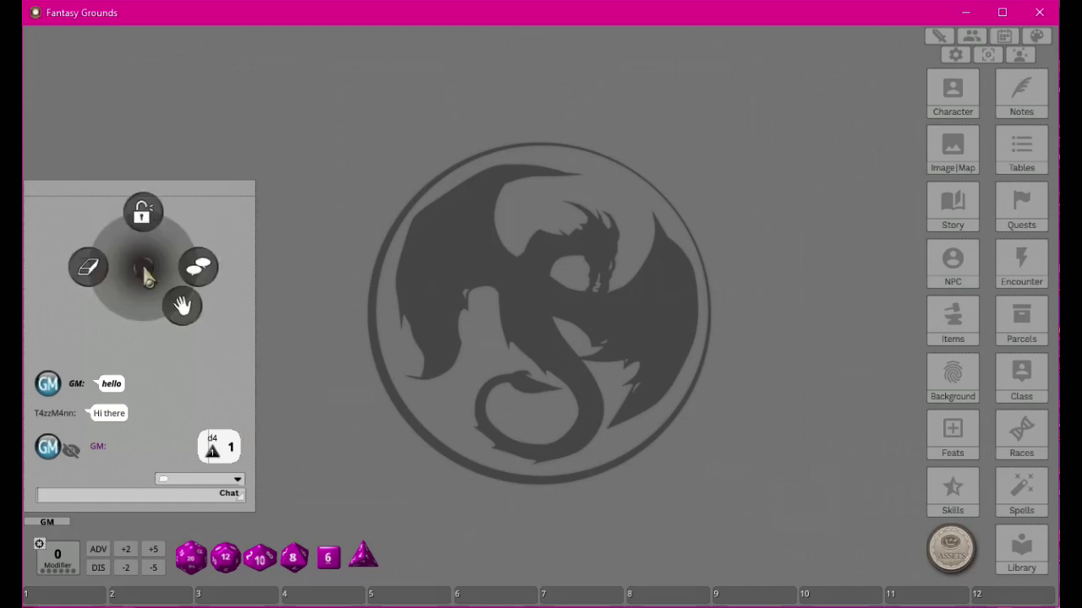
click(145, 217)
drag(142, 227, 141, 227)
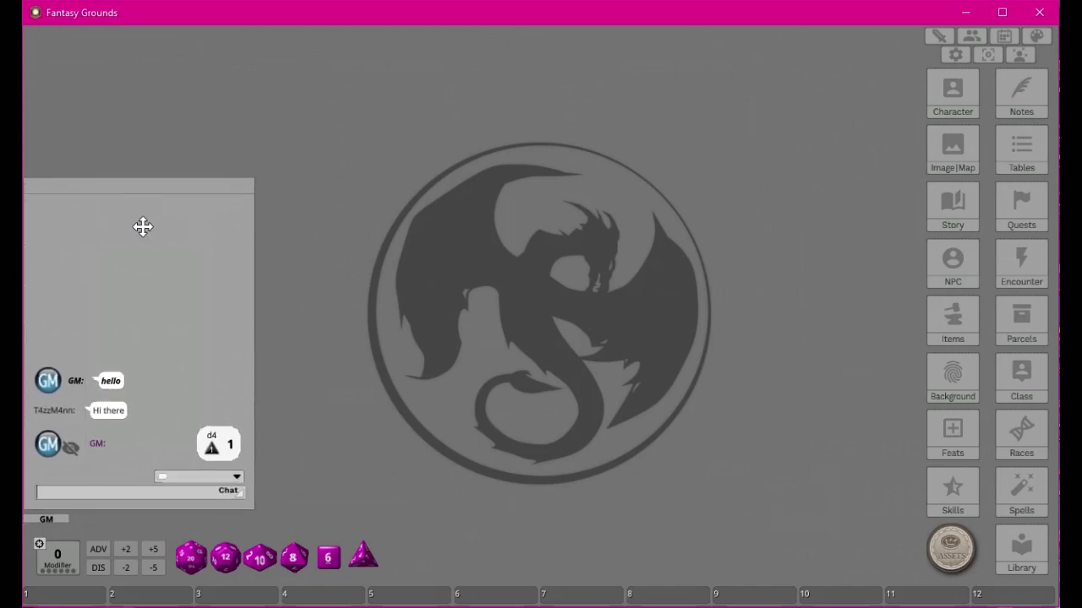
drag(142, 226, 143, 227)
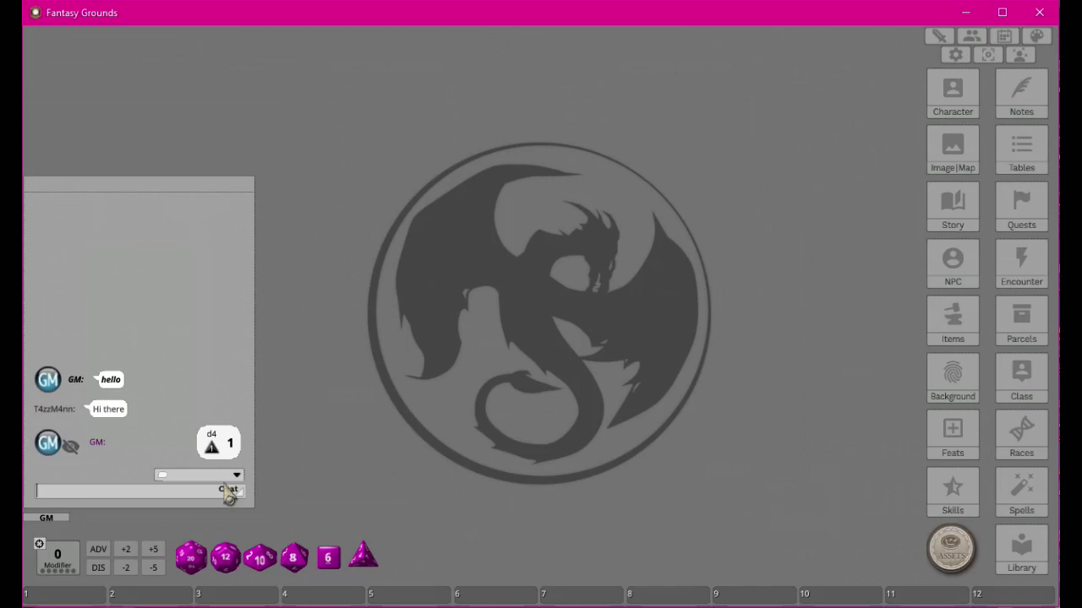
Lengthen the chat window slightly, lock it again, and roll 3d4 into the chat totalling 6
right_click(140, 294)
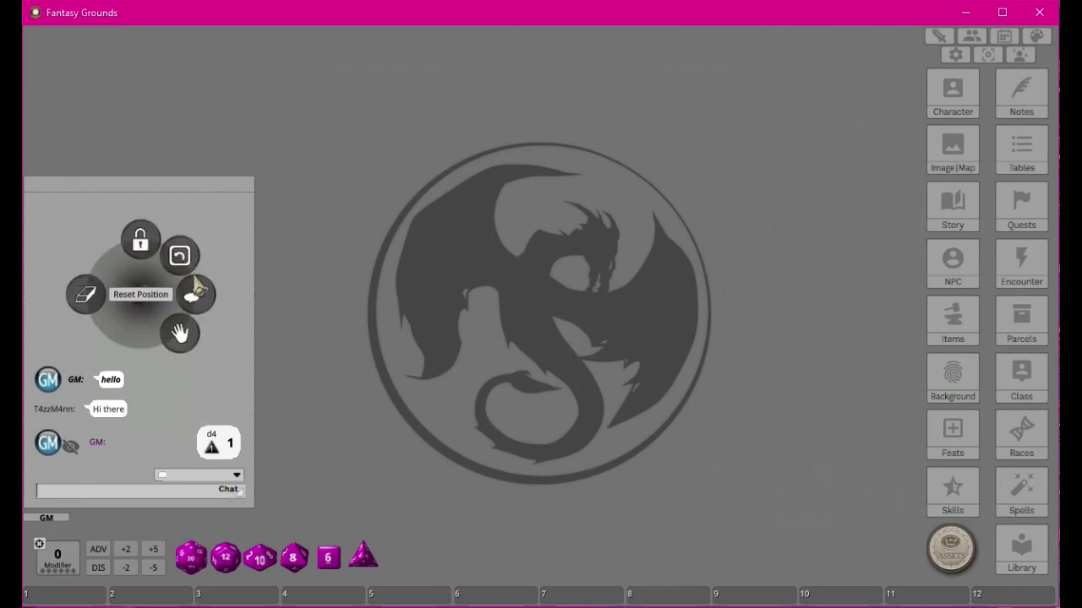
click(227, 523)
drag(217, 515, 217, 518)
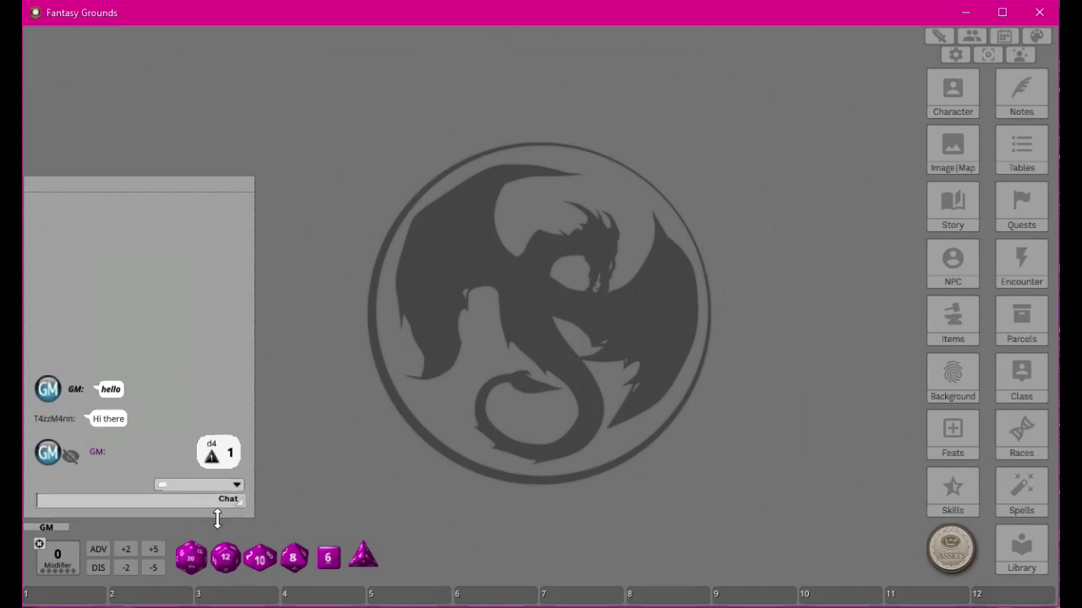
right_click(91, 238)
click(139, 193)
drag(364, 565, 164, 483)
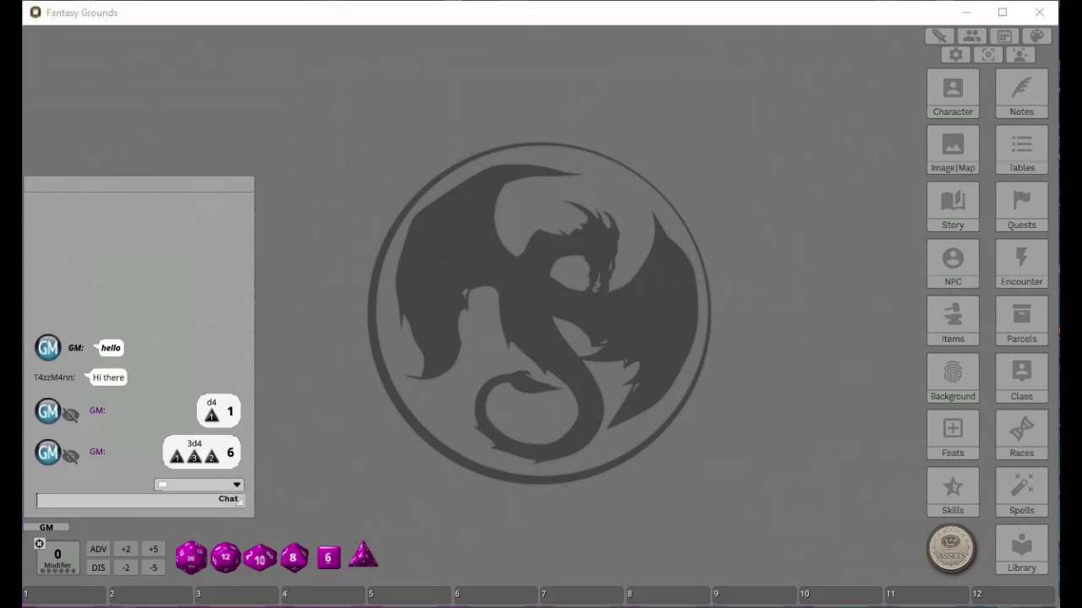
Restore the player window and slide the GM window right so both show side by side
key(alt+Tab)
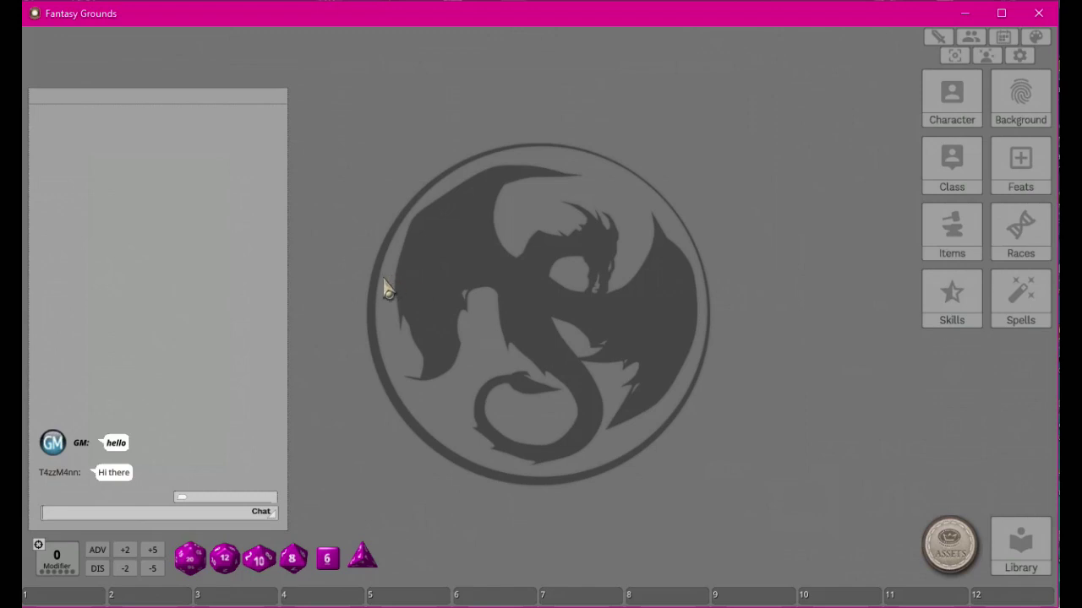
mouse_move(419, 16)
mouse_down()
mouse_move(692, 28)
mouse_move(419, 24)
mouse_up()
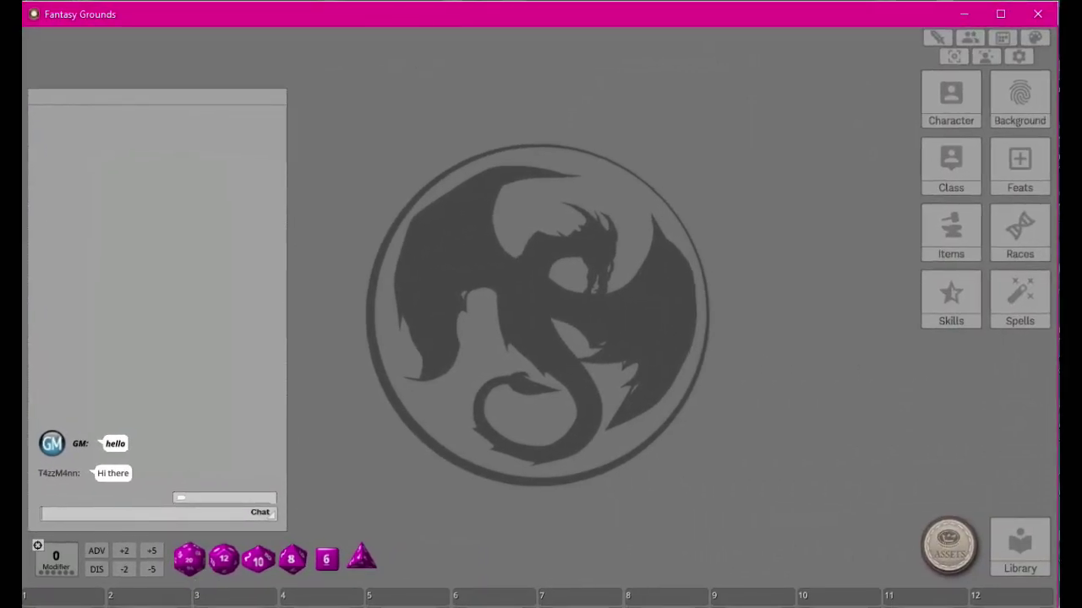
key(alt+Tab)
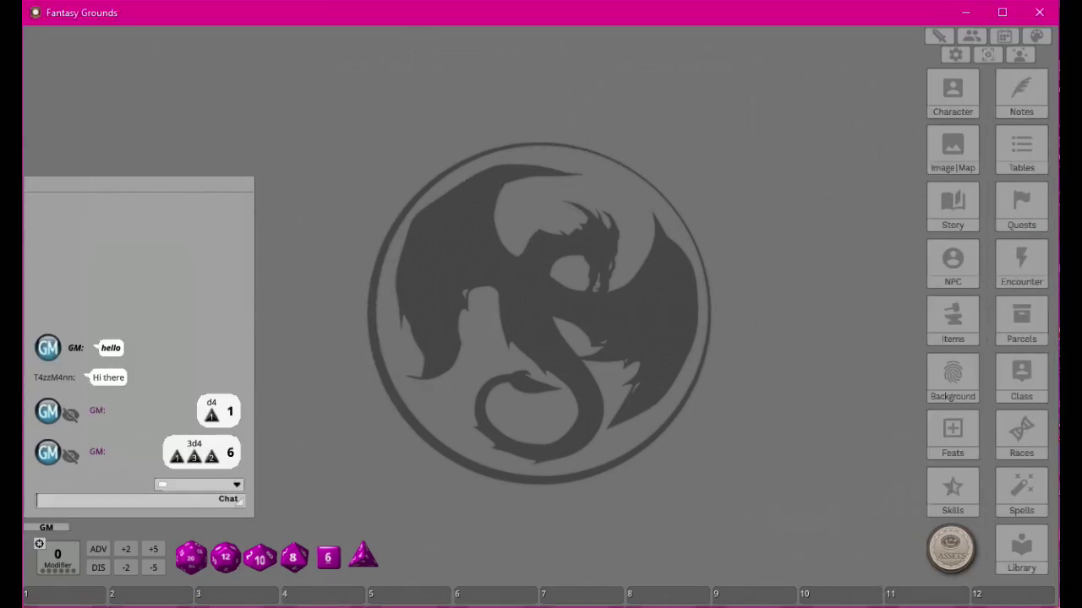
drag(224, 25, 507, 25)
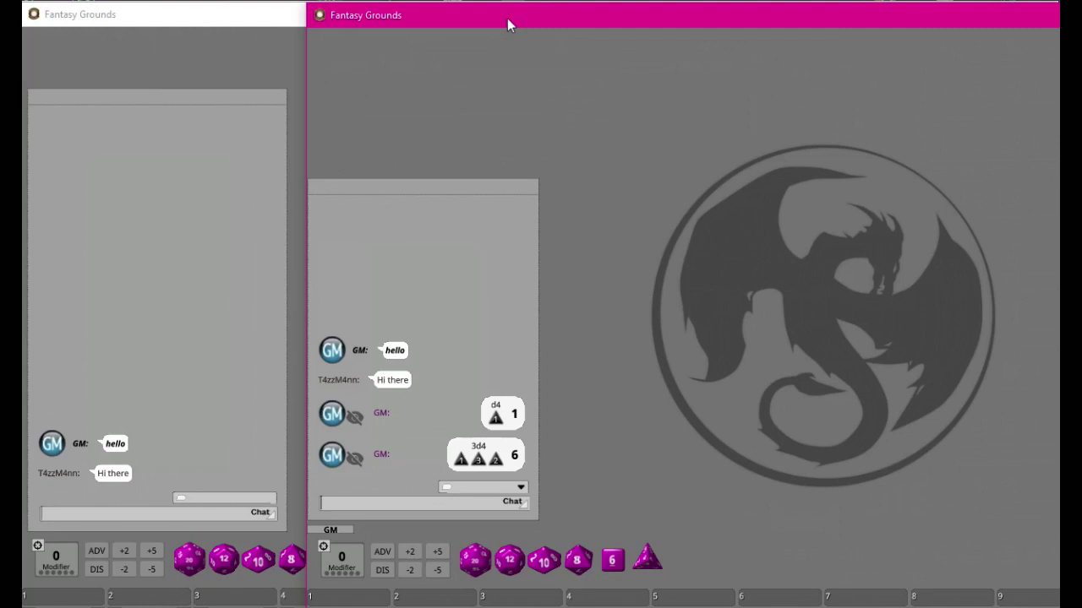
Throw four d6 from the dice tray onto the table for a total of 7
drag(614, 560, 364, 473)
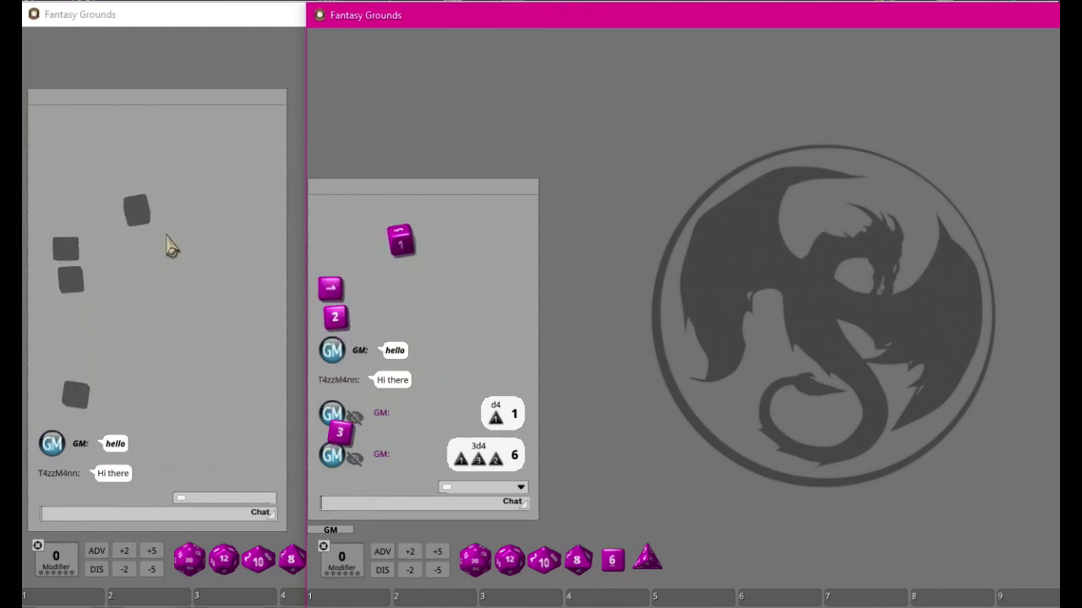